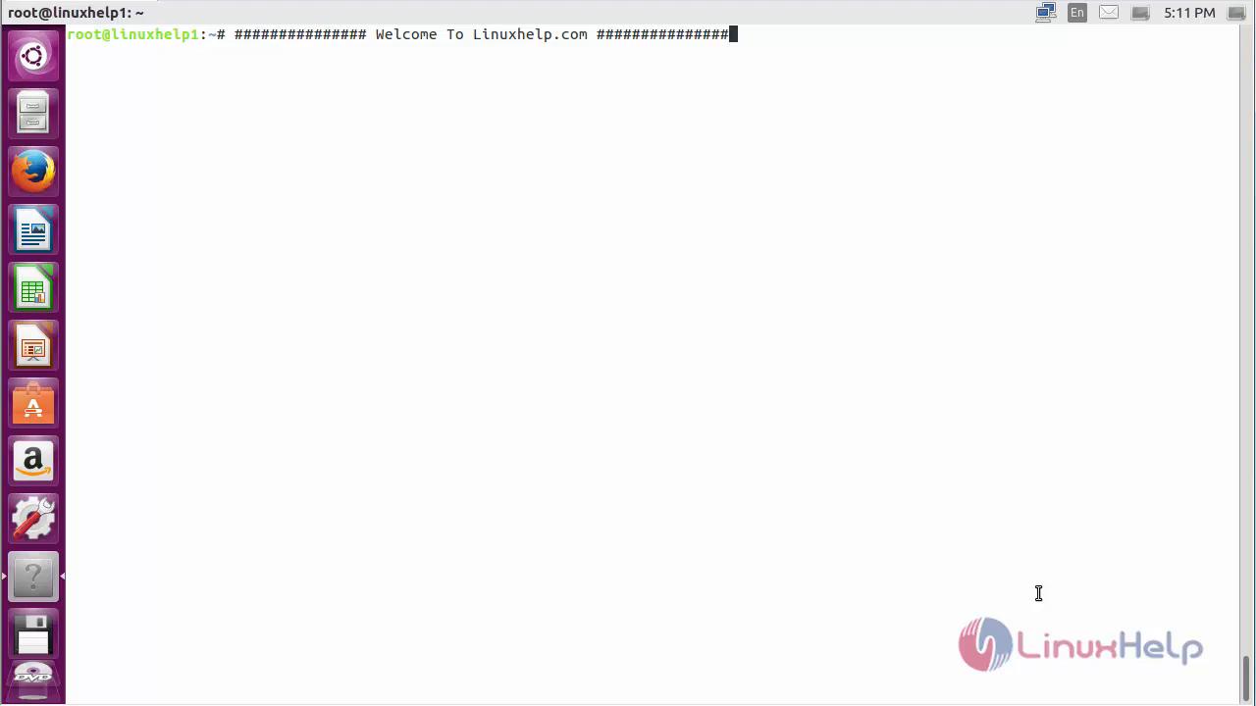
- Clear the 'Welcome To Linuxhelp.com' banner text, leaving an empty root prompt
{"action": "key", "text": "ctrl+u"}
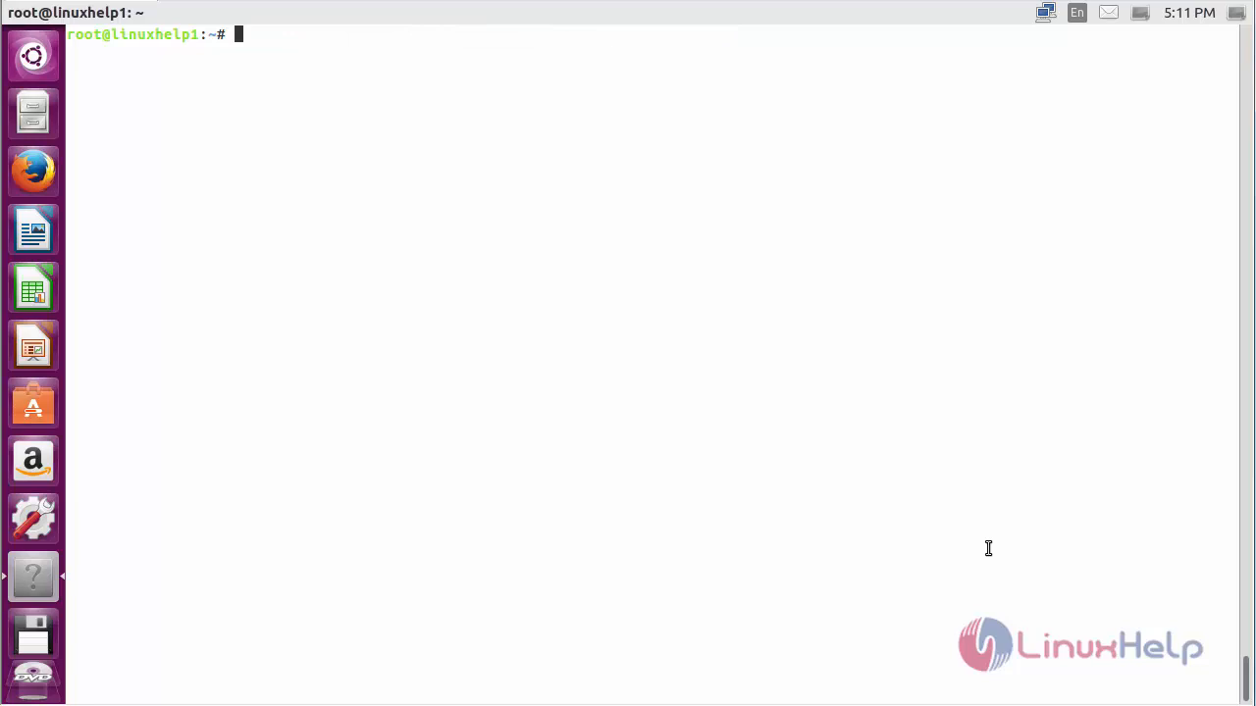
{"action": "type", "text": "add-apt-"}
{"action": "type", "text": "reposito"}
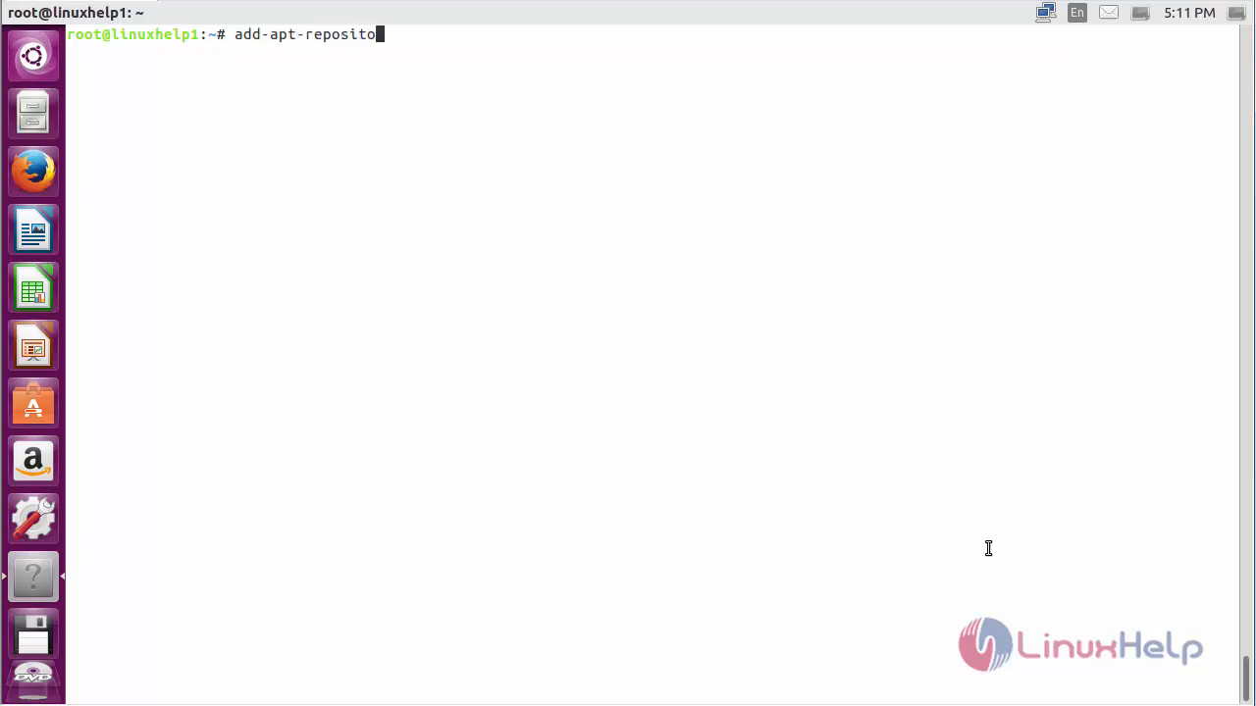
{"action": "type", "text": "ry "}
{"action": "type", "text": "ppa:"}
{"action": "type", "text": "ham"}
{"action": "type", "text": "i"}
{"action": "type", "text": "shmb"}
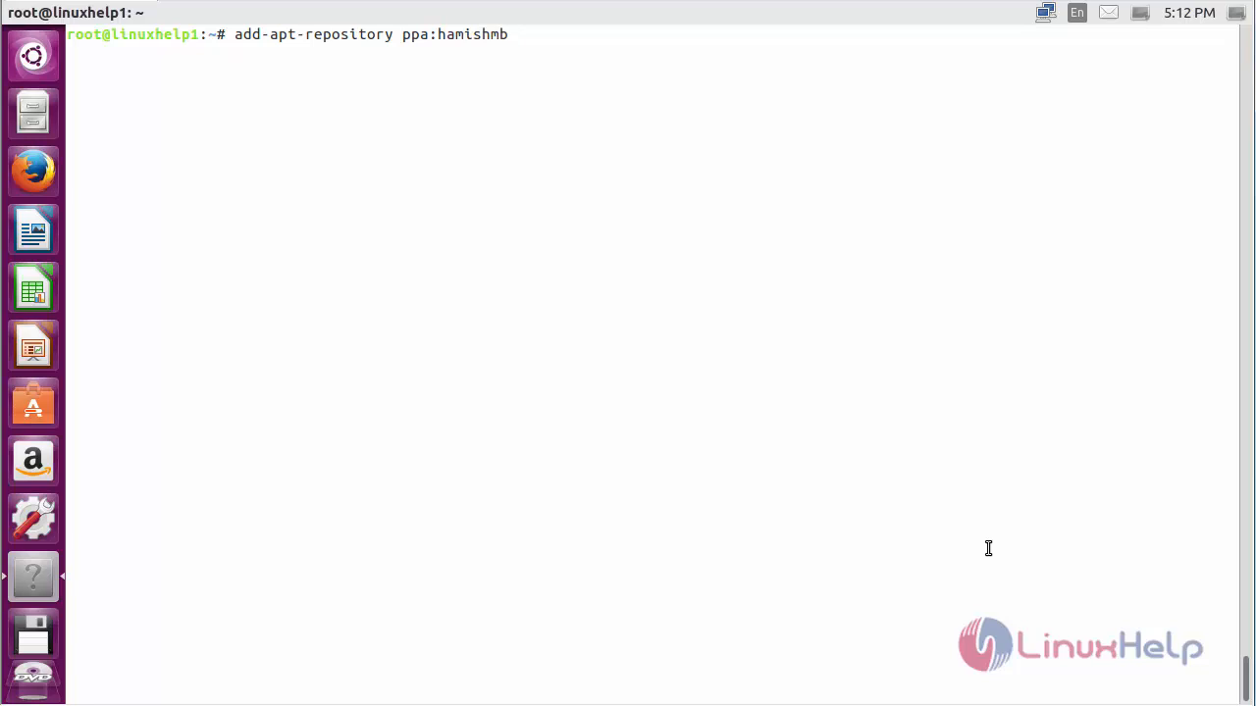
{"action": "type", "text": "/my"}
{"action": "type", "text": "ppa"}
- Add the ppa:hamishmb/myppa repository, confirm the signing key import, and clear the screen
{"action": "key", "text": "Return"}
{"action": "key", "text": "Return"}
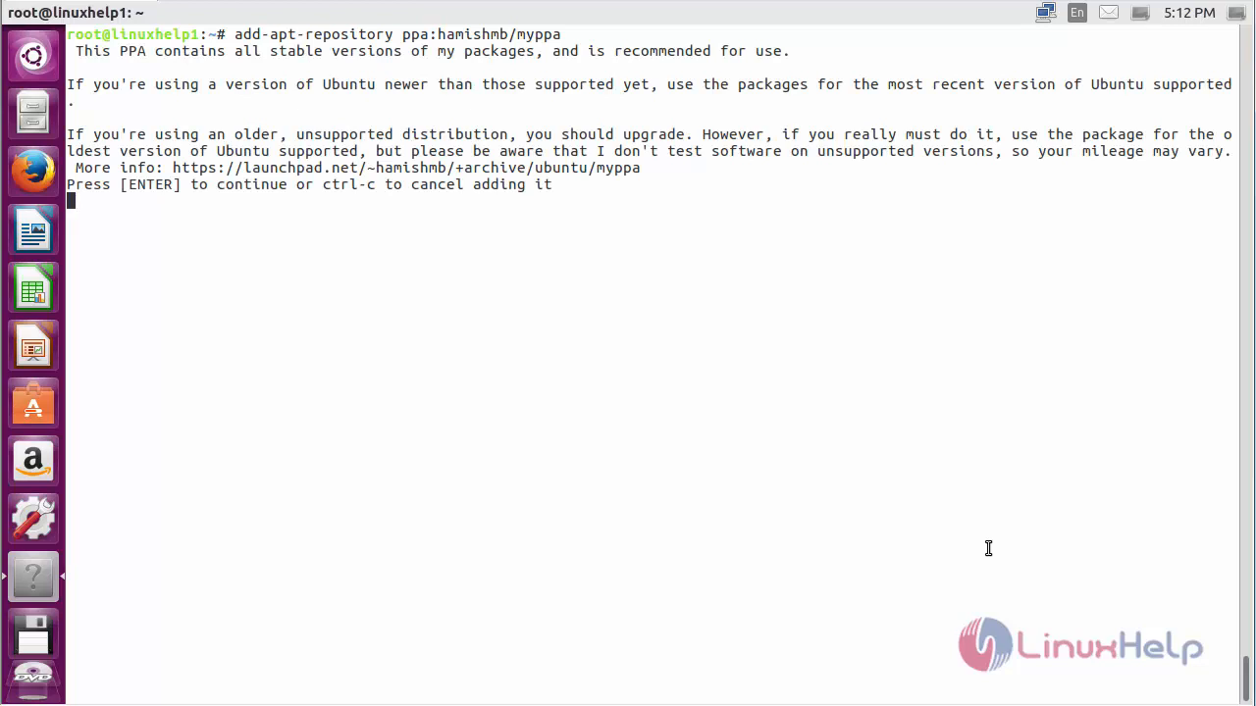
{"action": "key", "text": "Return"}
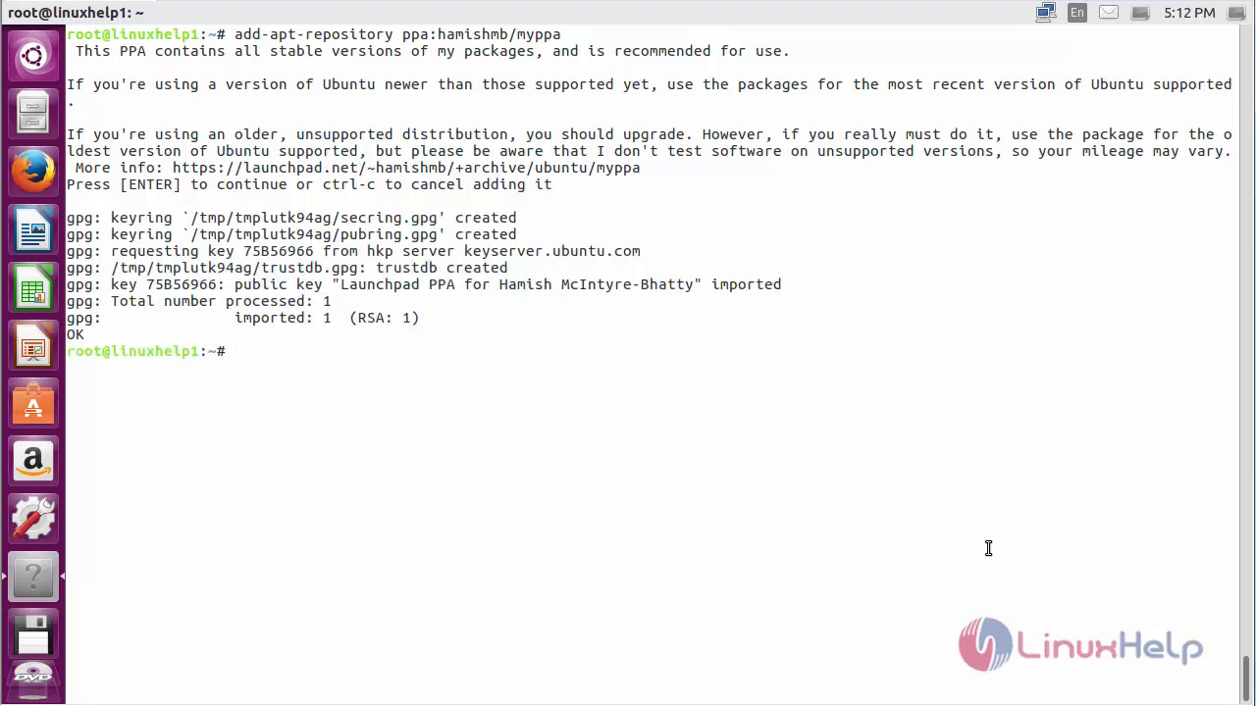
{"action": "key", "text": "ctrl+l"}
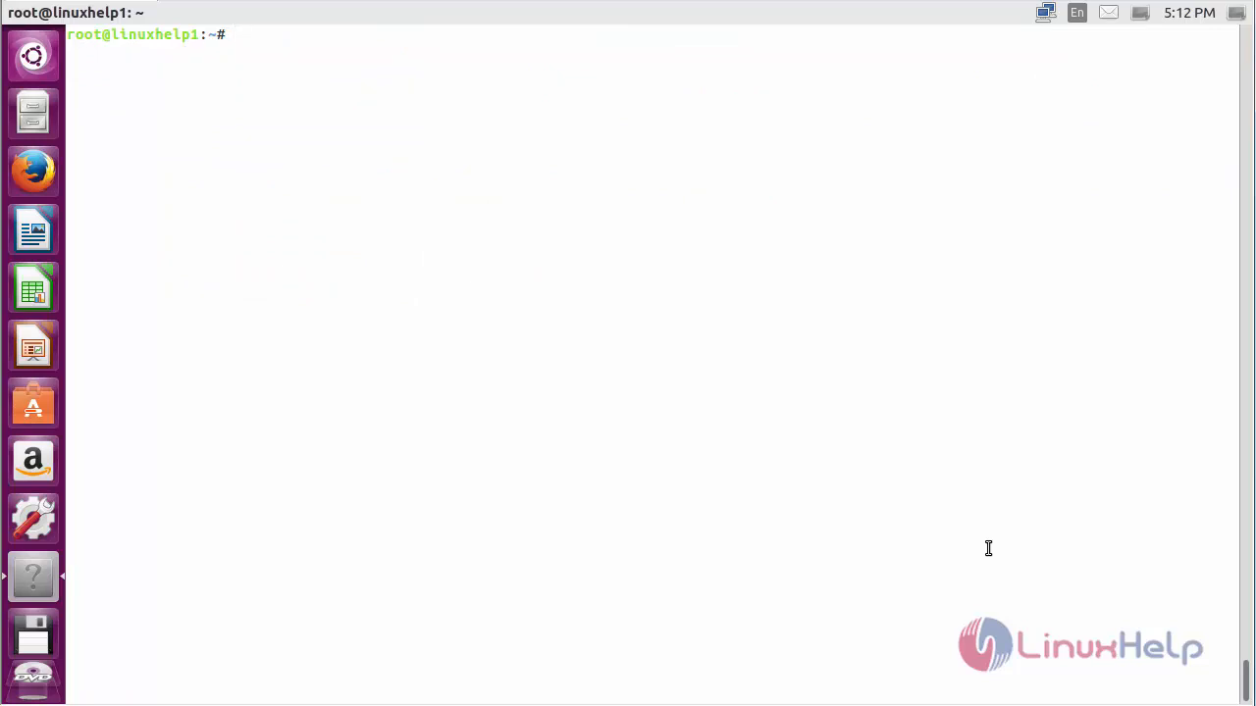
{"action": "type", "text": "apt-"}
{"action": "type", "text": "get up"}
{"action": "type", "text": "date"}
- Run apt-get update to fetch the new PPA's package lists, then clear the output
{"action": "key", "text": "Return"}
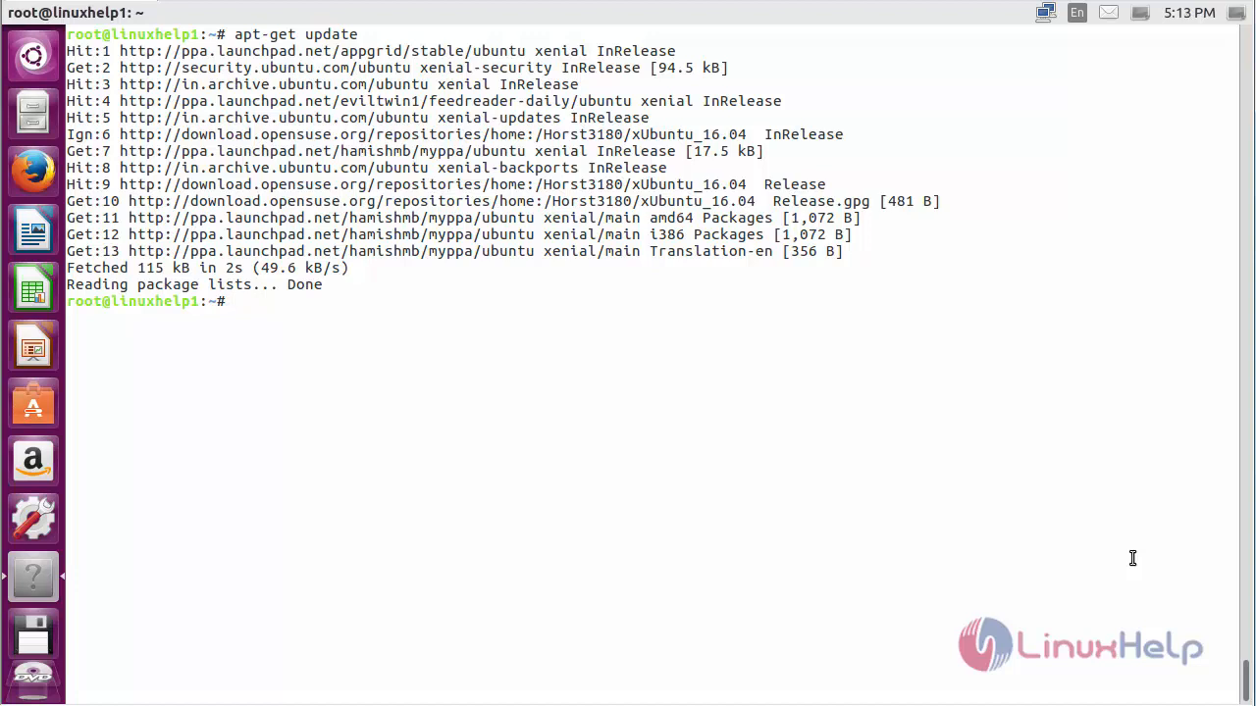
{"action": "key", "text": "ctrl+l"}
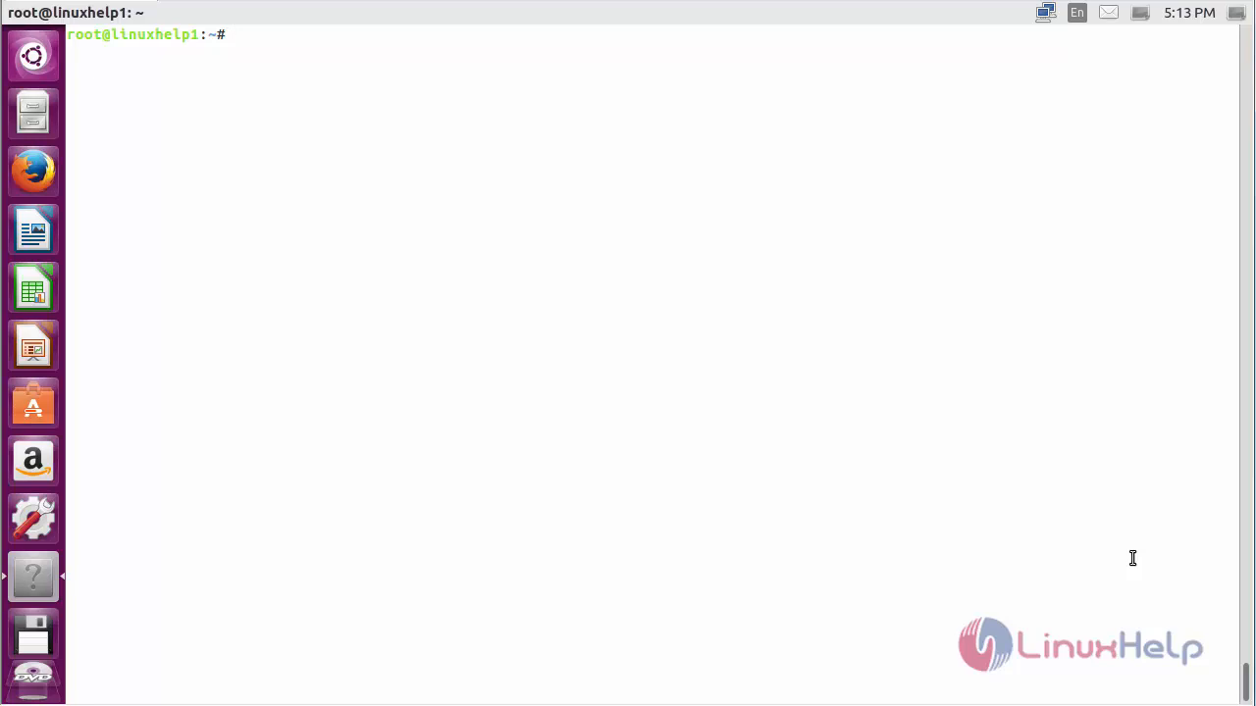
{"action": "type", "text": "apt-get "}
{"action": "type", "text": "install "}
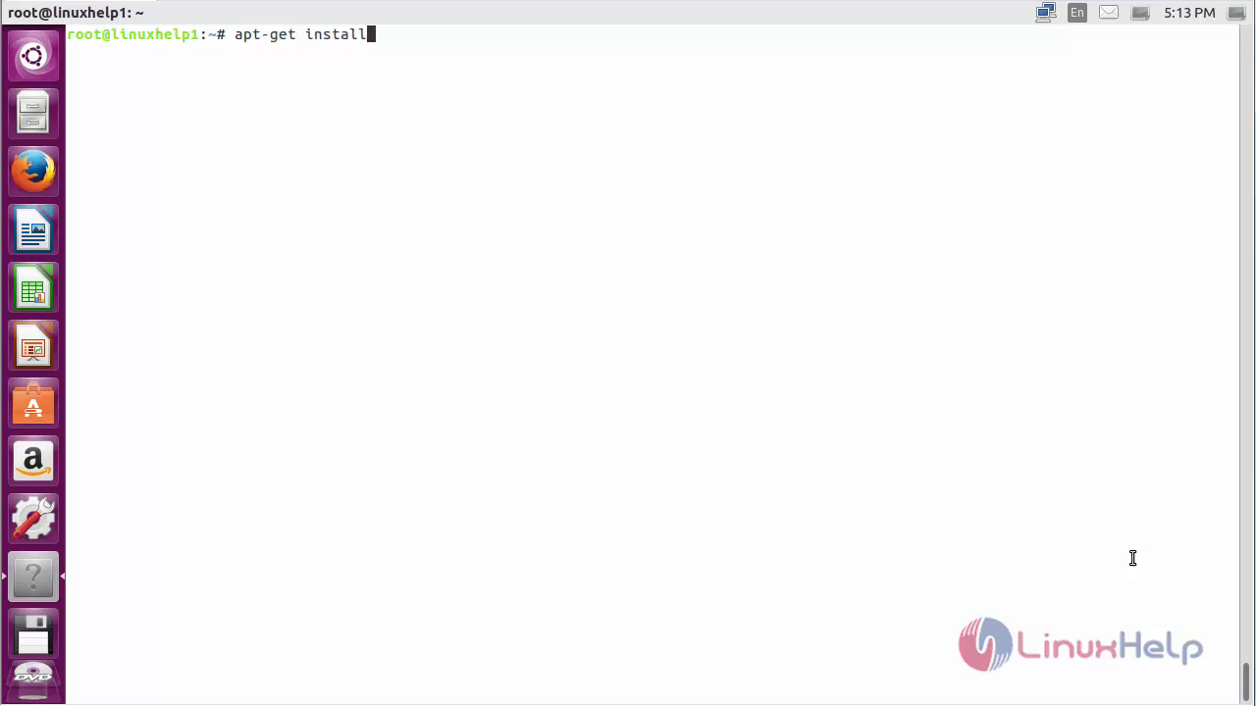
{"action": "type", "text": "dd"}
{"action": "type", "text": "rescu"}
{"action": "type", "text": "e-gui "}
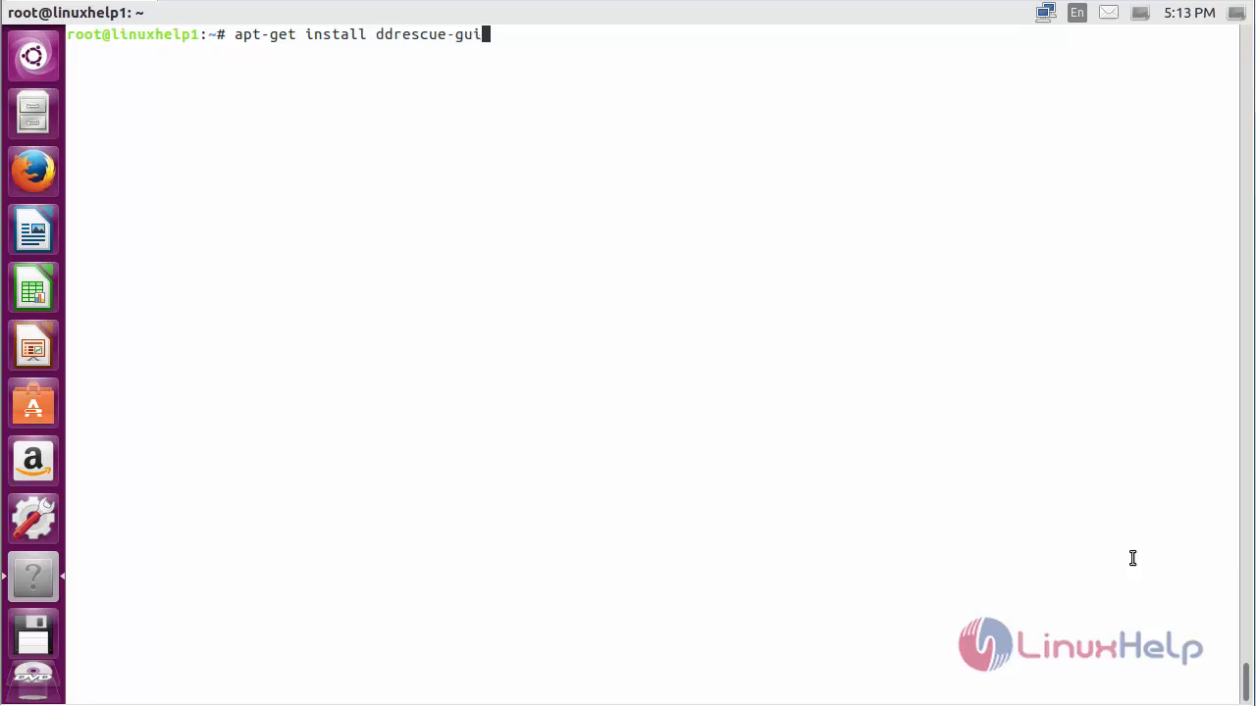
{"action": "type", "text": "-y"}
- Install ddrescue-gui with its dependencies using apt-get install ddrescue-gui -y
{"action": "key", "text": "Return"}
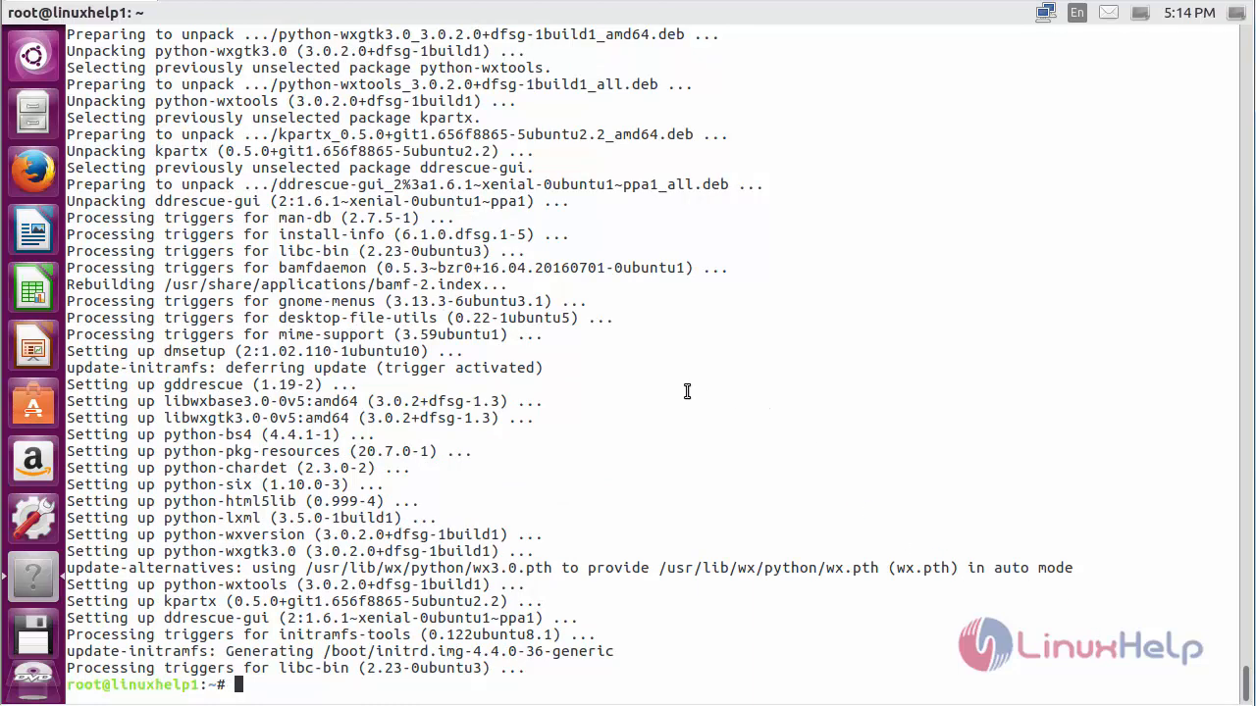
{"action": "left_click", "coordinate": [33, 56]}
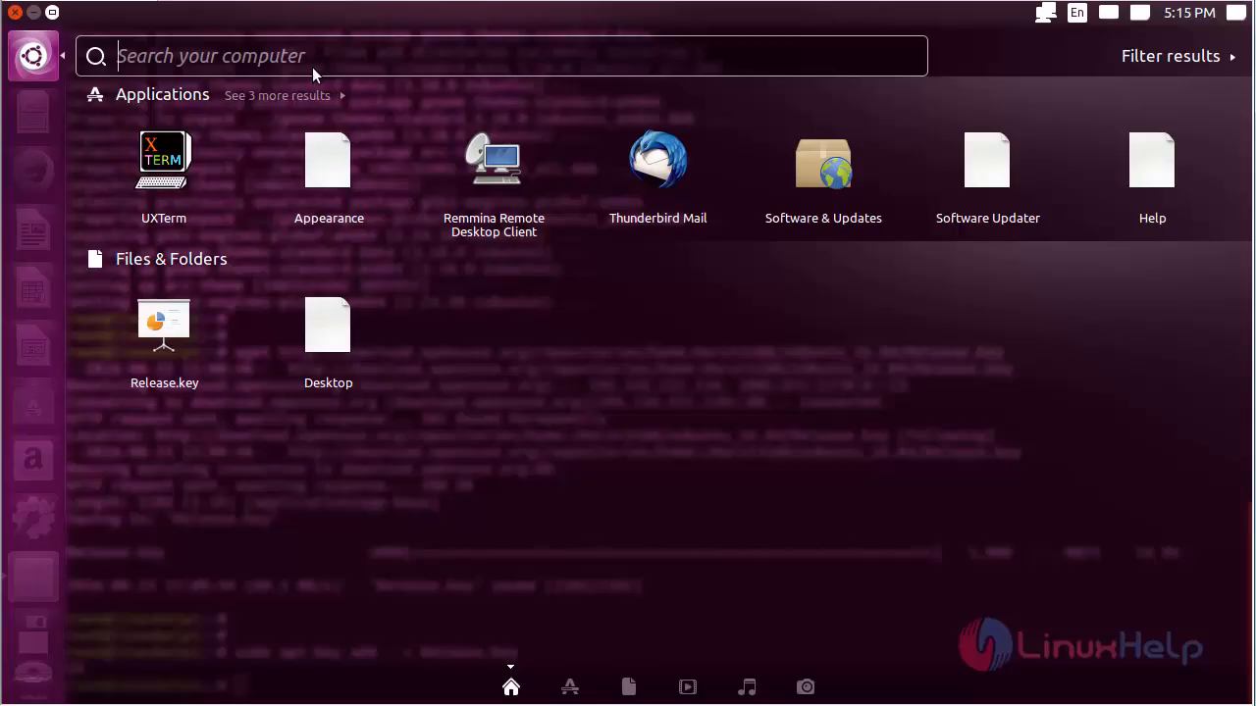
{"action": "type", "text": "ddres"}
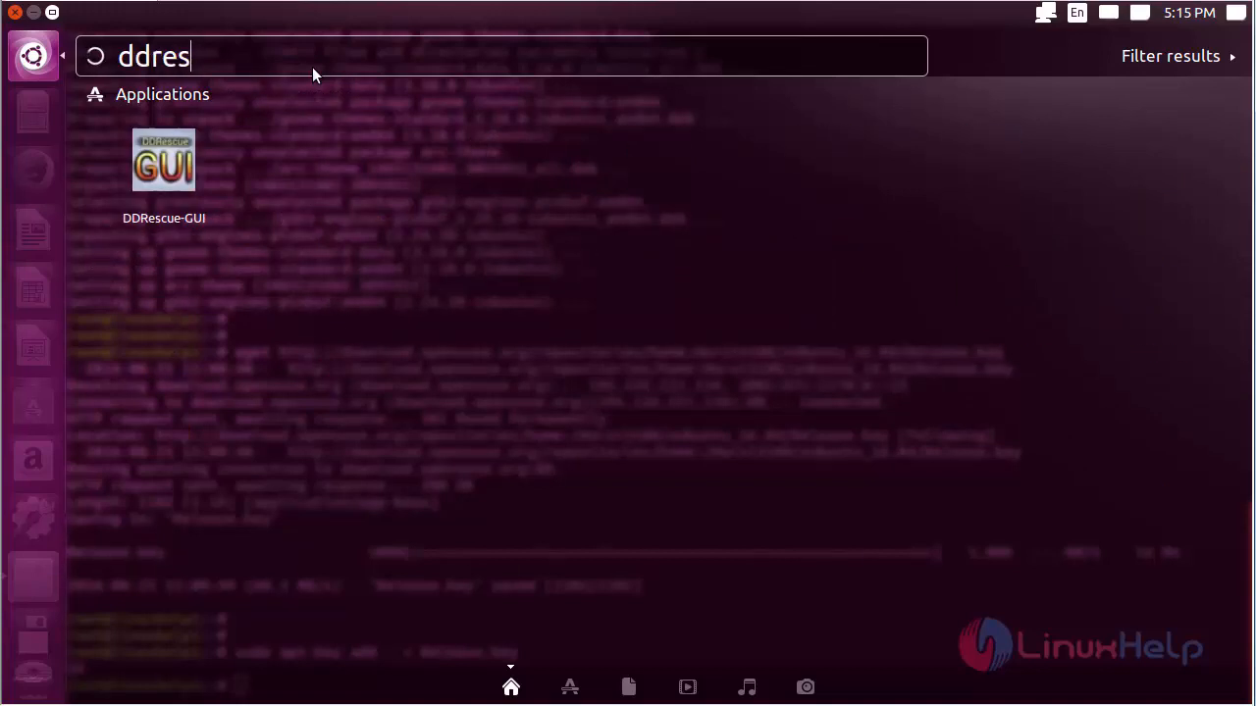
{"action": "type", "text": "cue"}
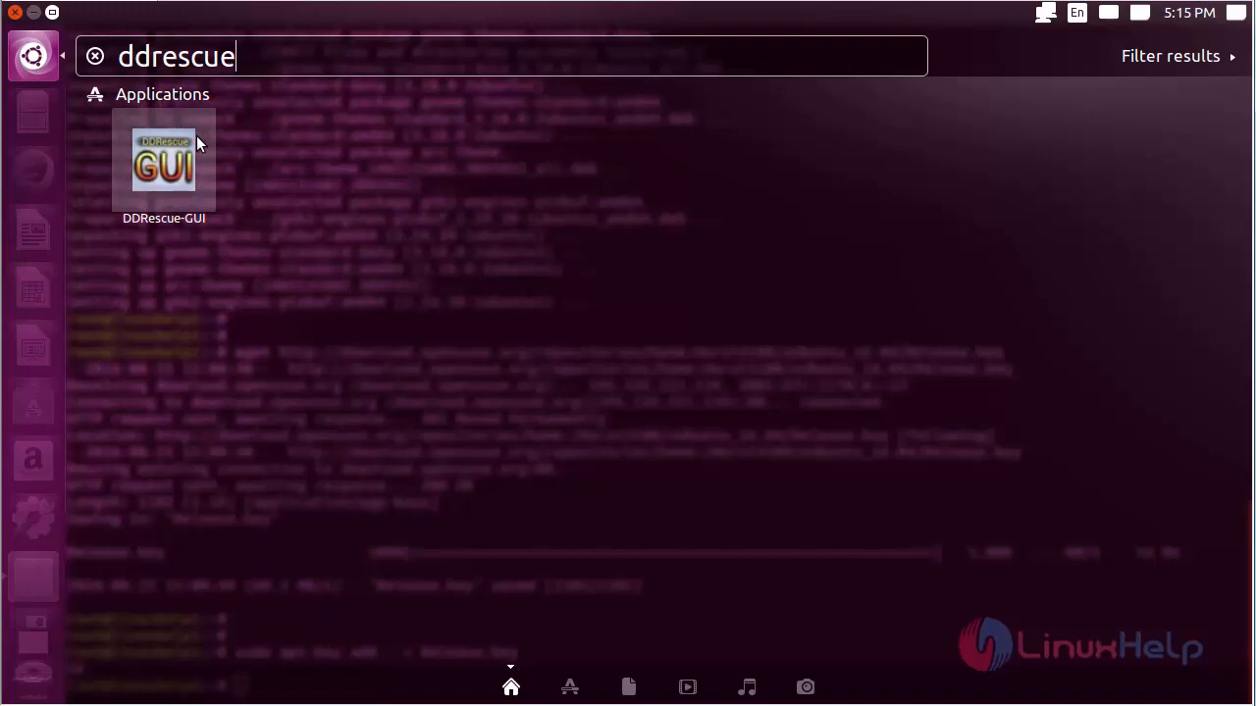
- Launch DDRescue-GUI from the Dash search results for 'ddrescue'
{"action": "left_click", "coordinate": [196, 142]}
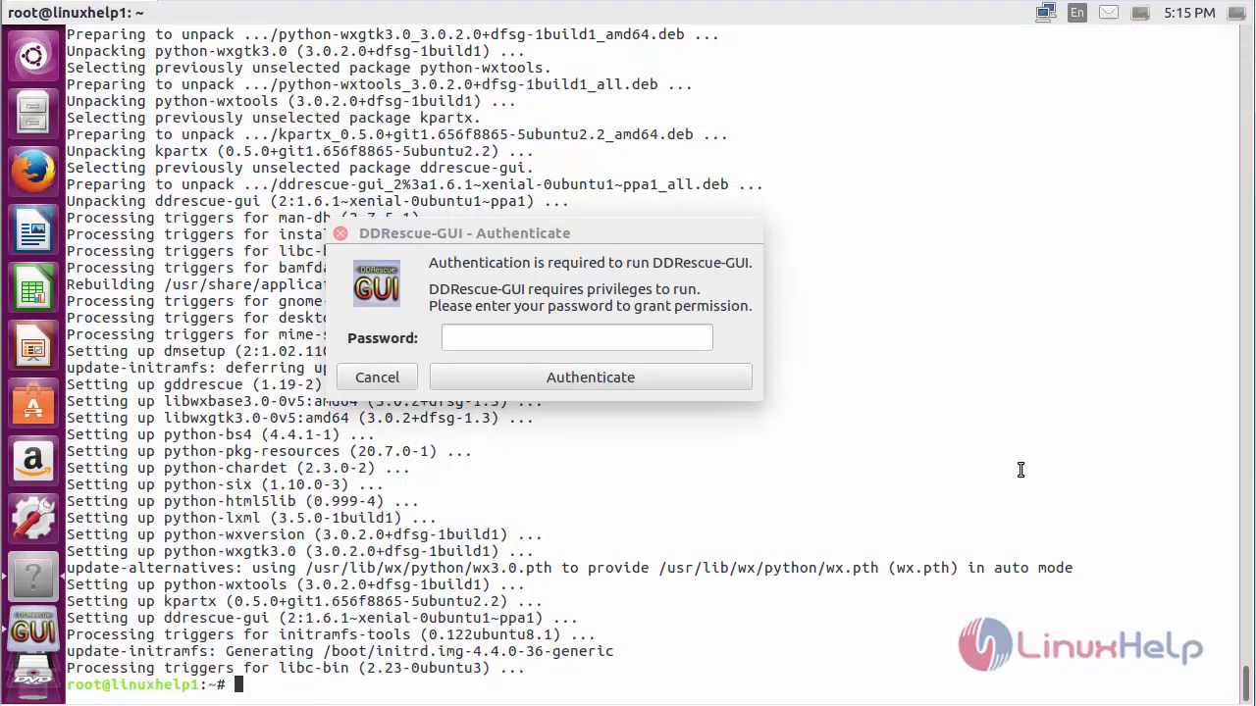
- Enter the root password and authenticate so the DDRescue-GUI main window opens
{"action": "left_click", "coordinate": [676, 341]}
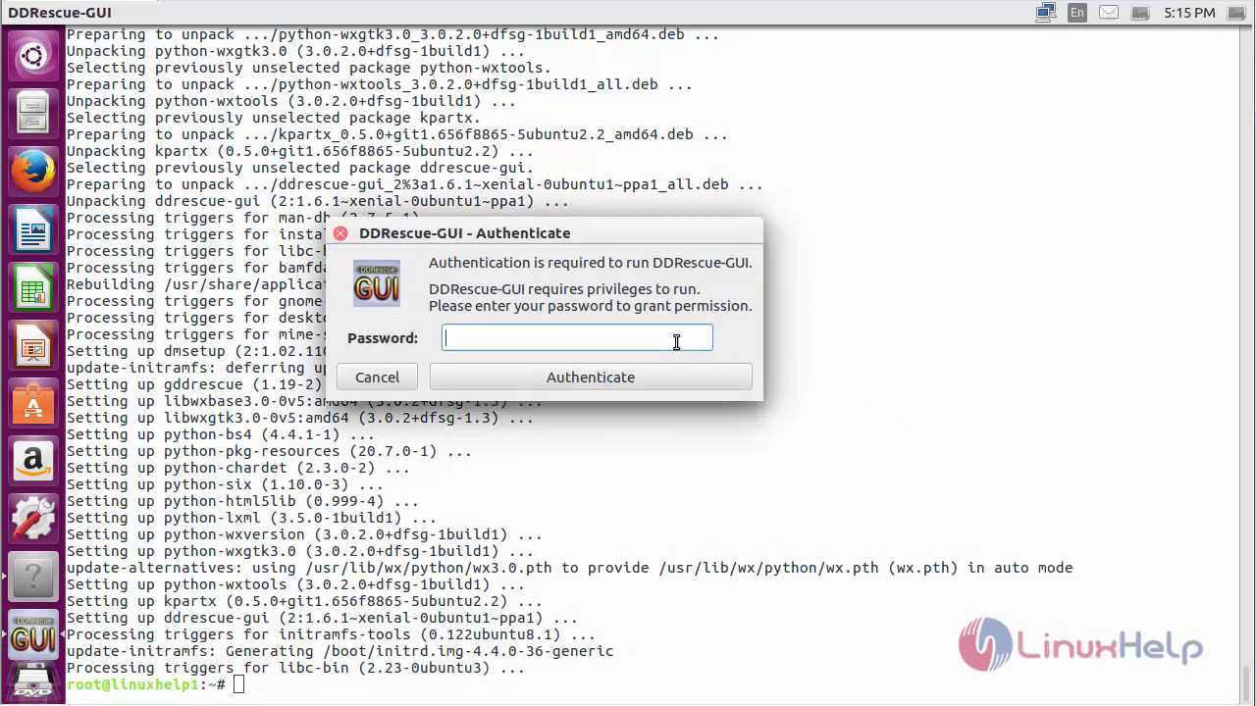
{"action": "type", "text": "roo"}
{"action": "left_click", "coordinate": [627, 381]}
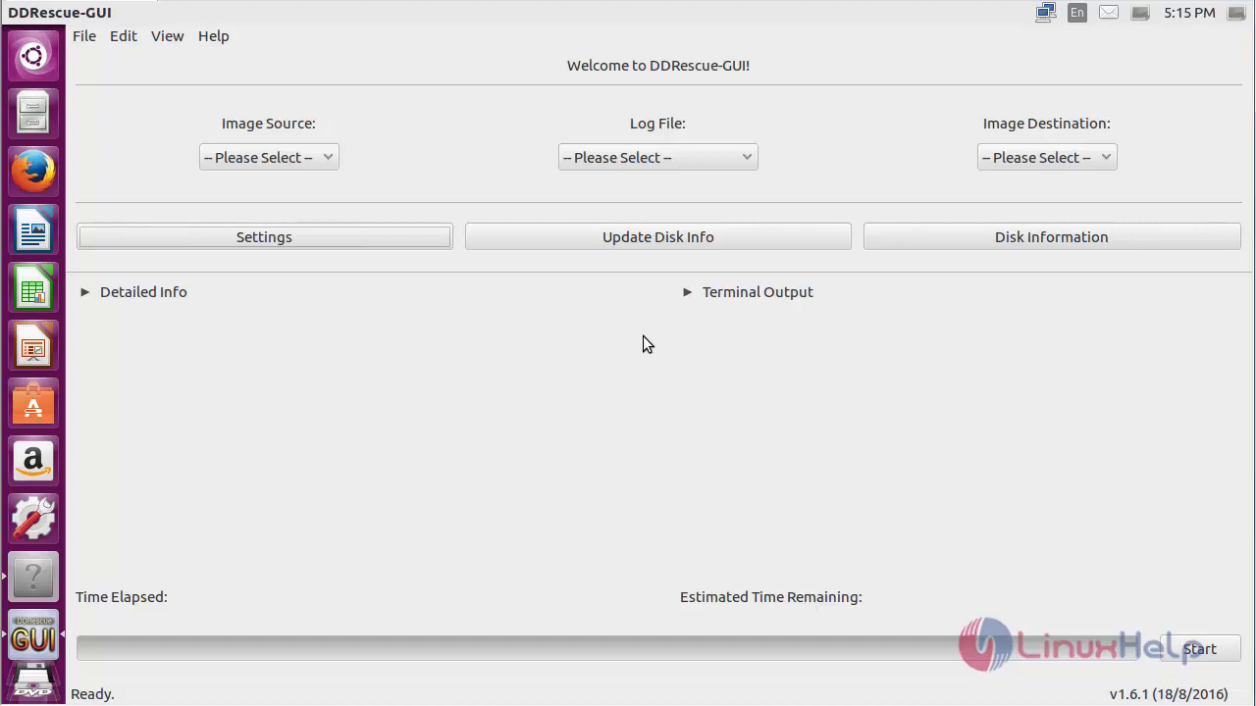
- Choose /dev/sda as the image source and view About DDRescue-GUI 1.6.1
{"action": "left_click", "coordinate": [304, 162]}
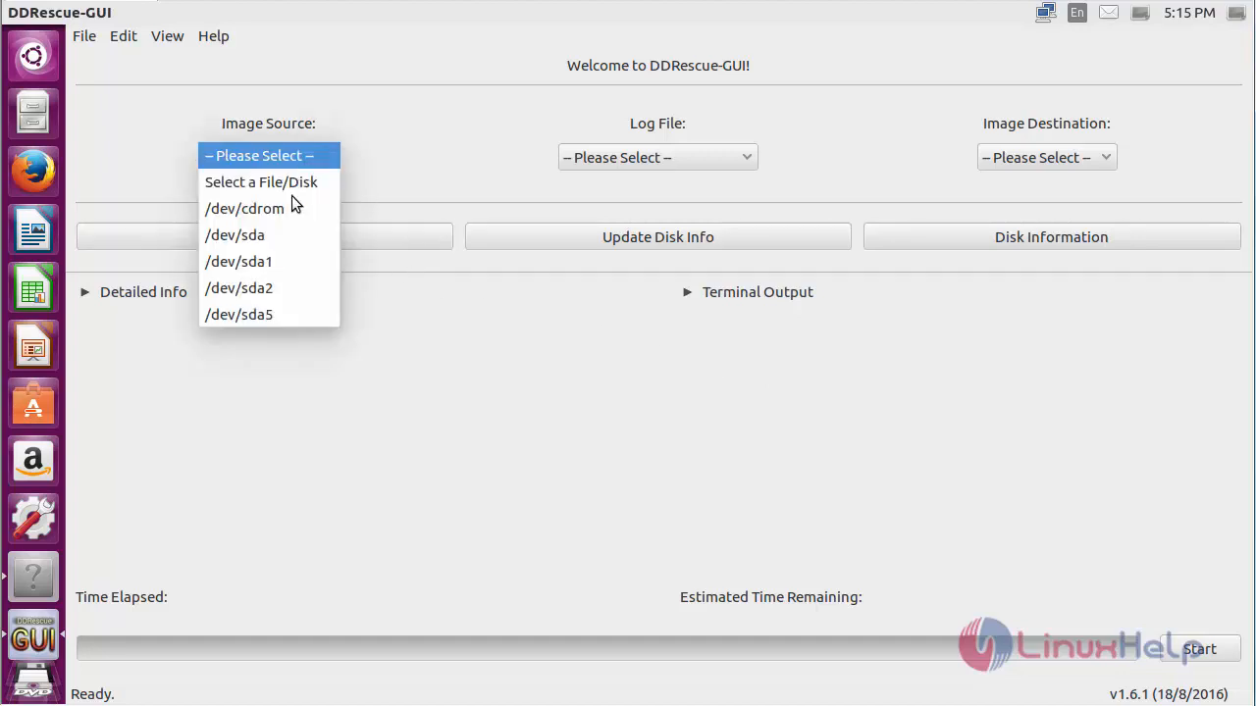
{"action": "left_click", "coordinate": [287, 233]}
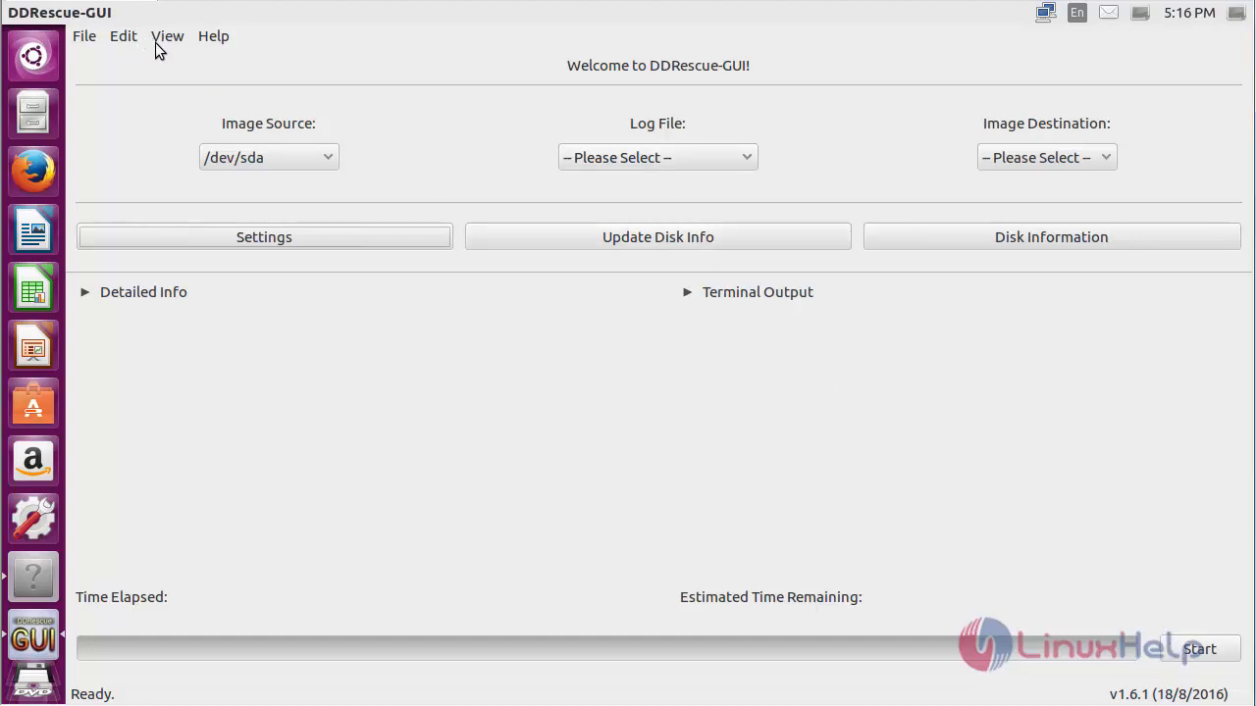
{"action": "left_click", "coordinate": [214, 37]}
{"action": "left_click", "coordinate": [233, 59]}
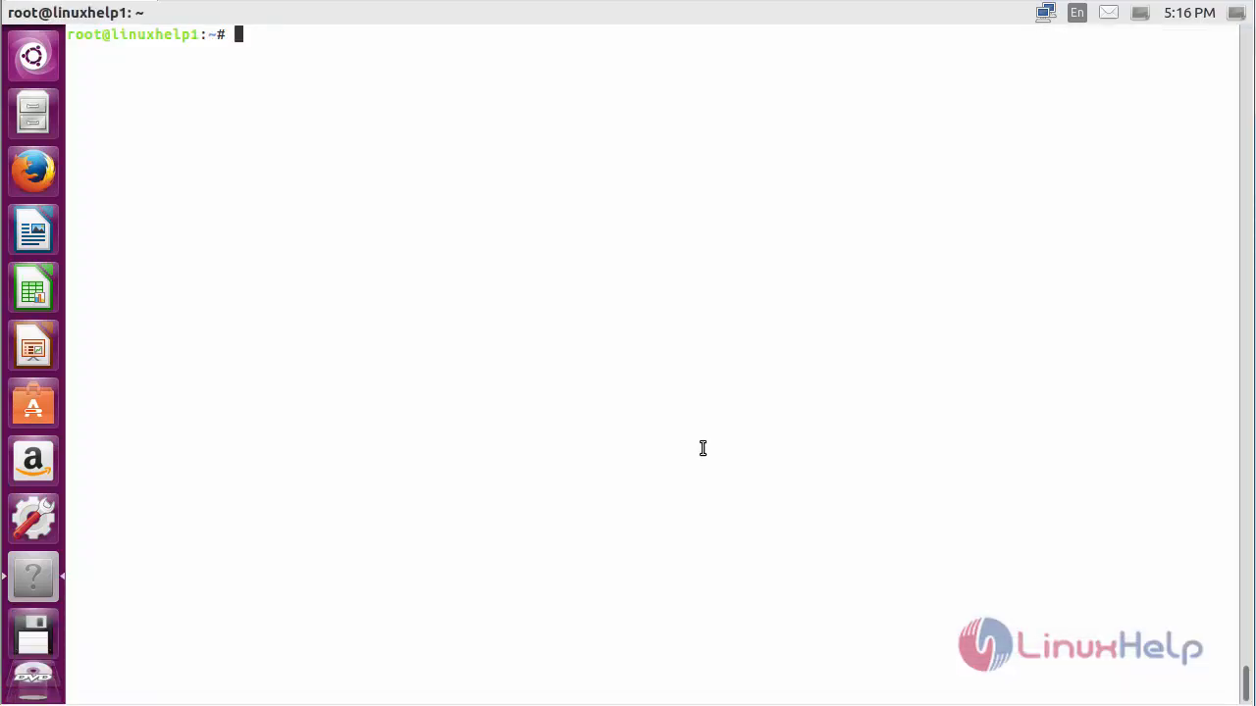
{"action": "type", "text": "apt-get "}
{"action": "type", "text": "remo"}
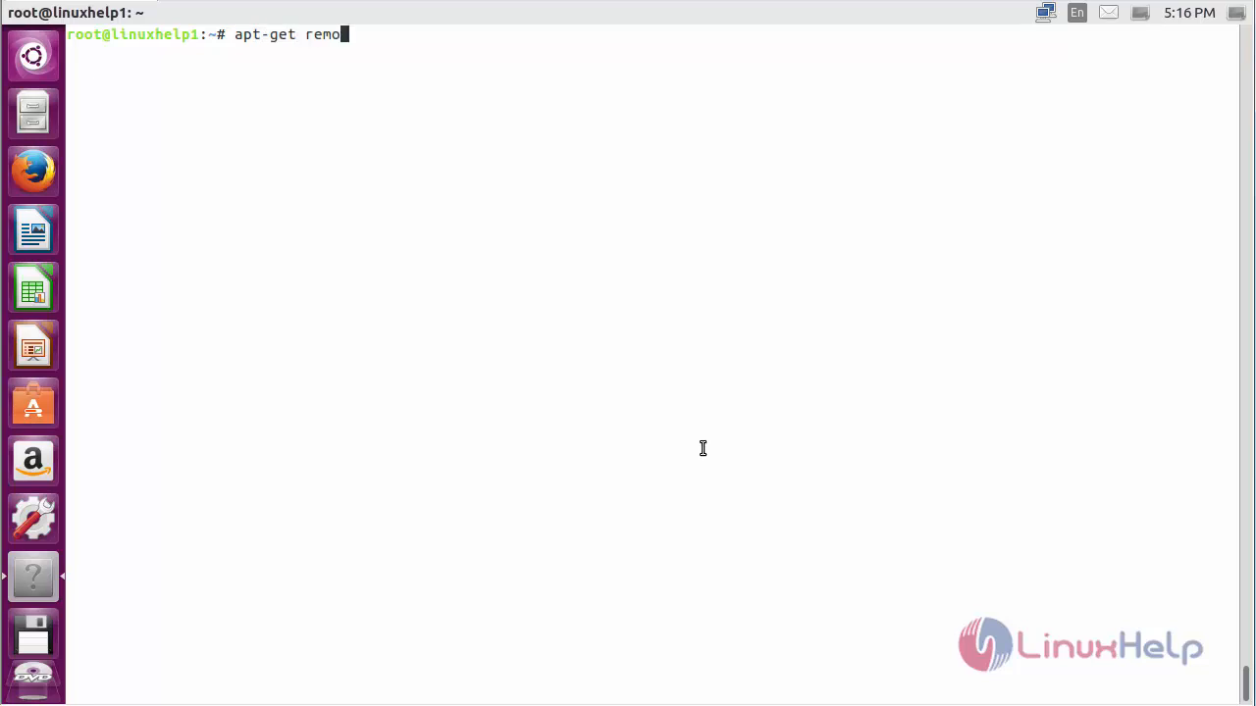
{"action": "type", "text": "ve "}
{"action": "type", "text": "ddre"}
{"action": "type", "text": "sc"}
{"action": "type", "text": "ue-g"}
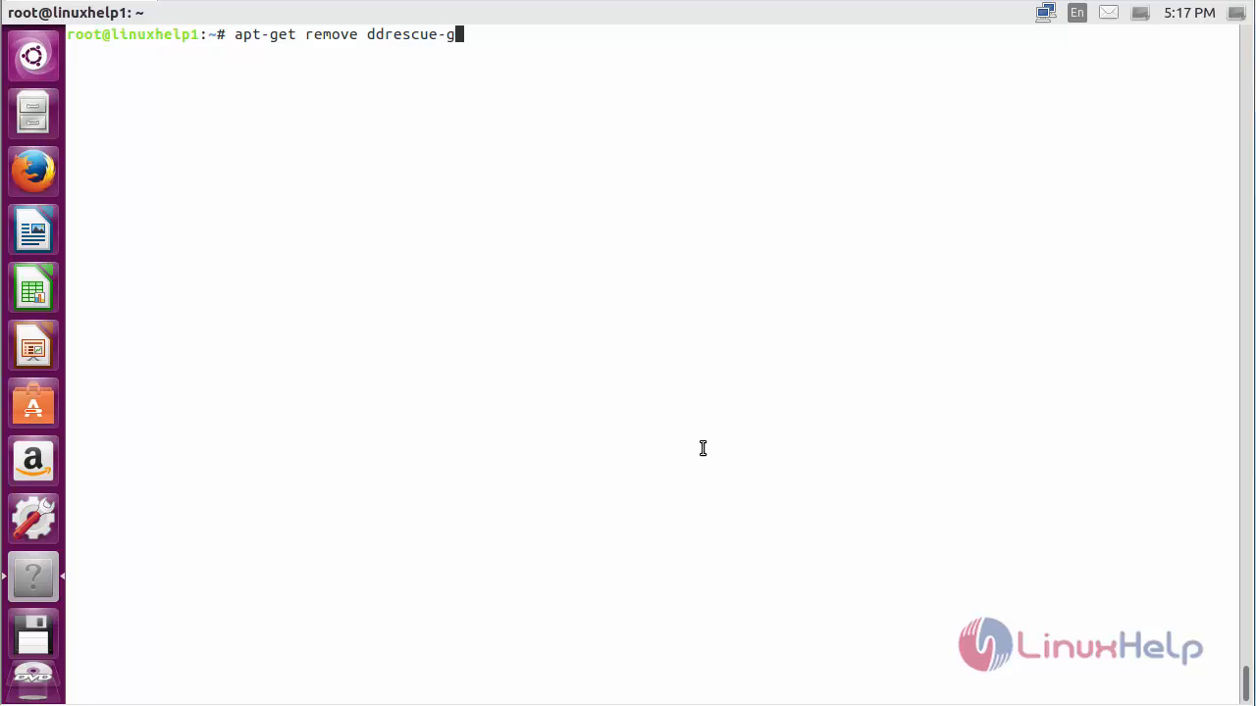
{"action": "type", "text": "ui -y"}
- Remove ddrescue-gui with apt-get remove ddrescue-gui -y and clear the terminal
{"action": "key", "text": "Return"}
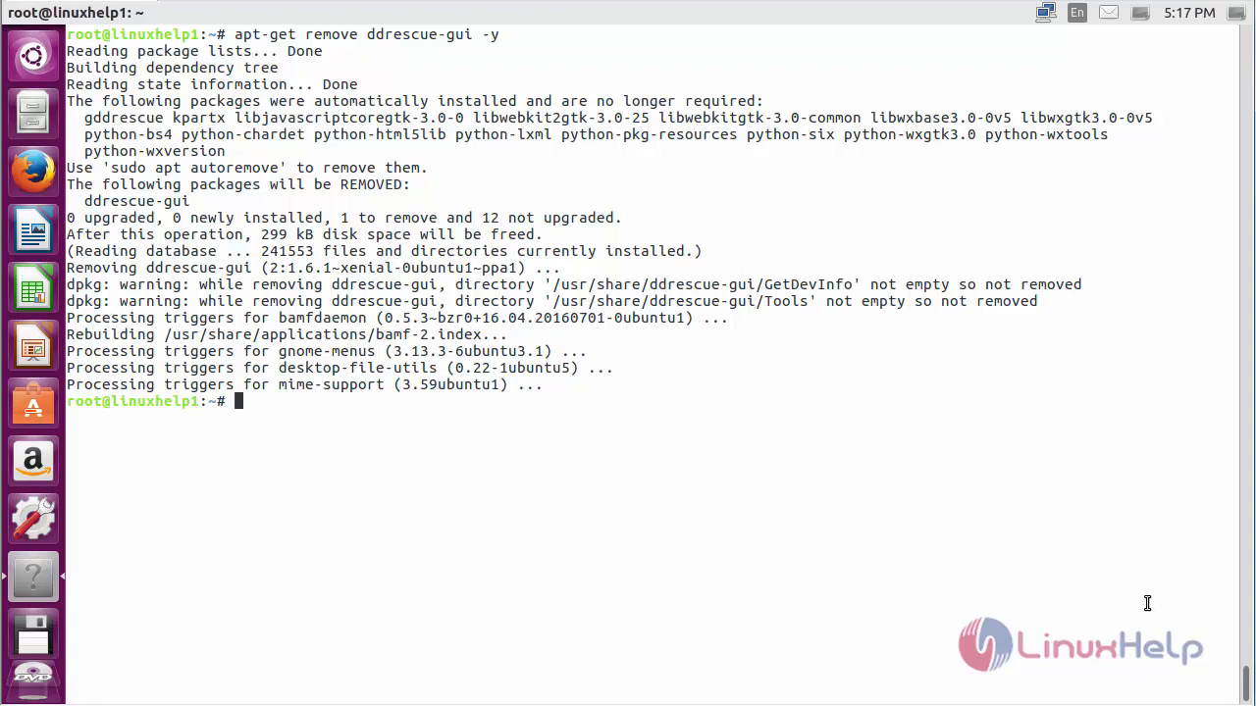
{"action": "key", "text": "ctrl+l"}
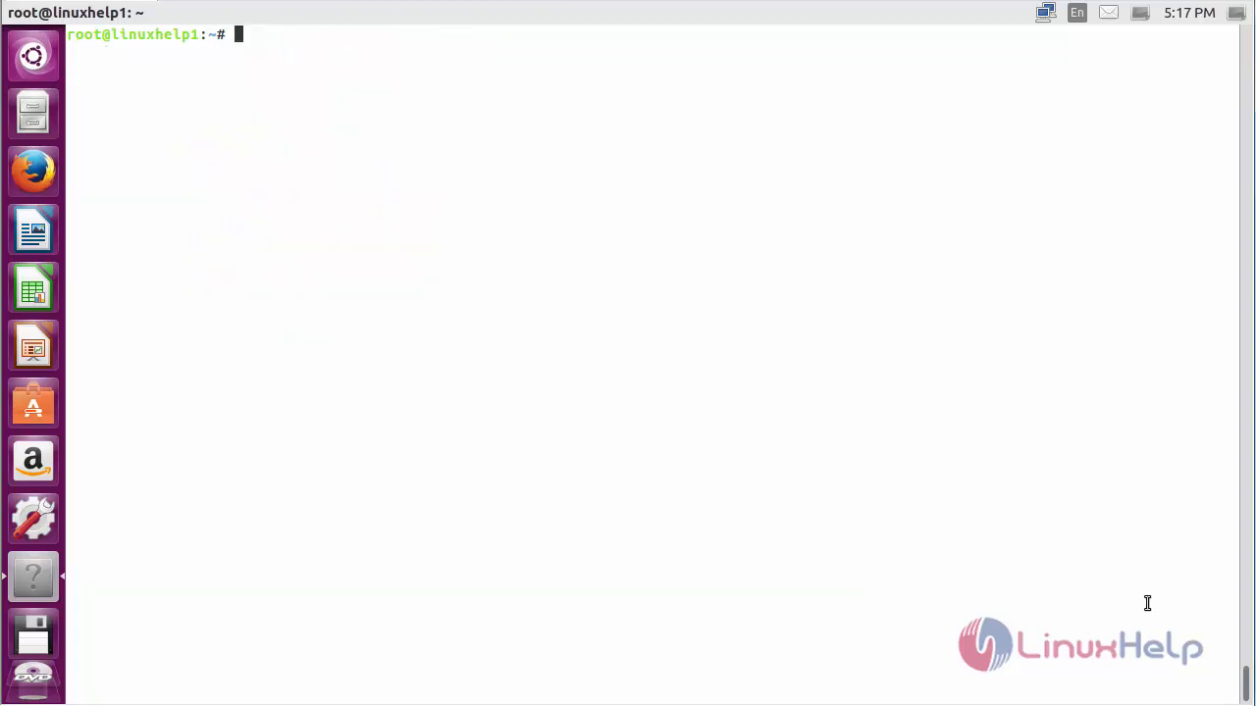